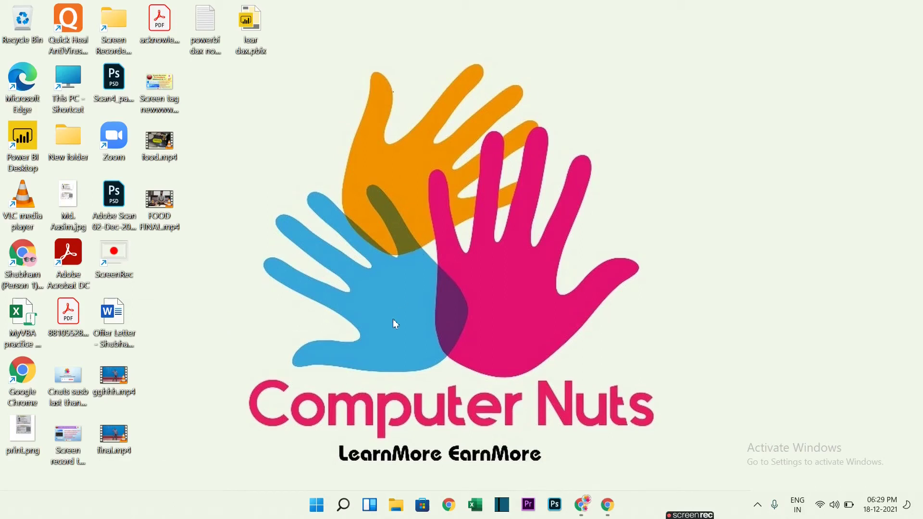
In a new Chrome tab, search for 'windows 10 iso 64bit download from microsoft'
left_click(580, 512)
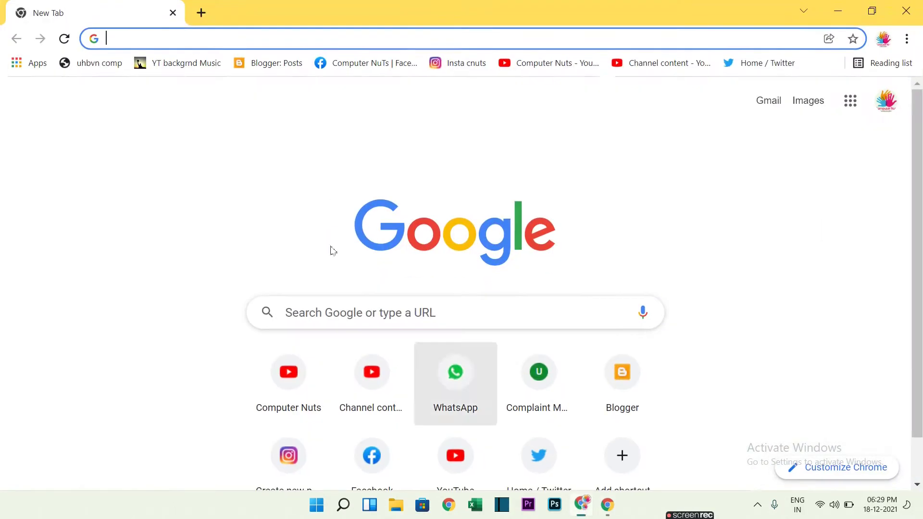
left_click(154, 41)
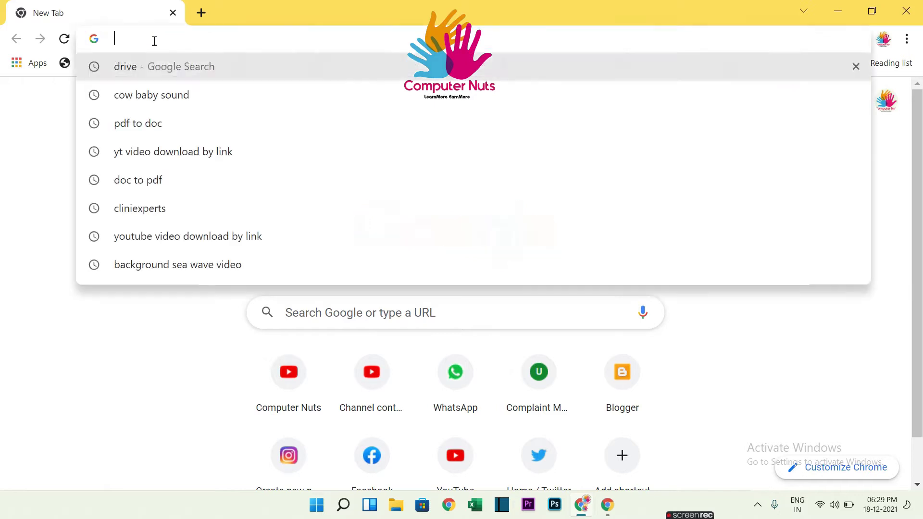
type("windows 10 iso")
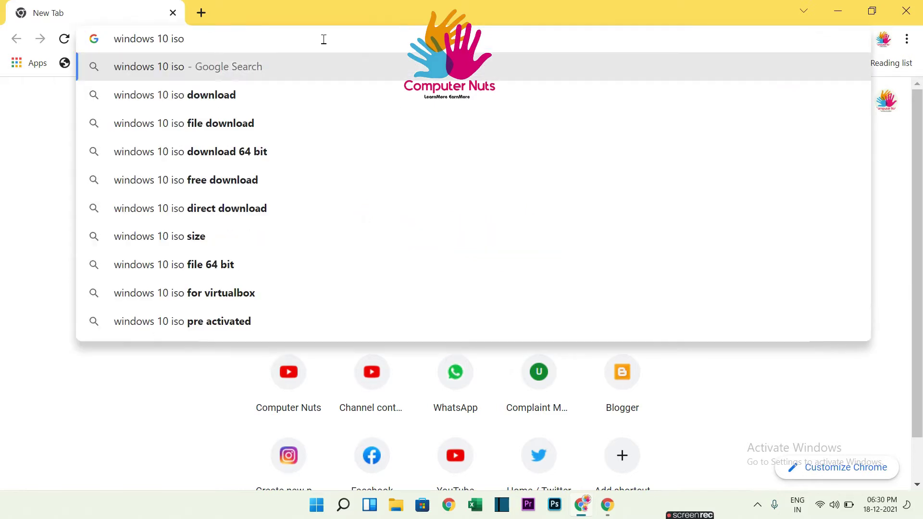
type("64bit do")
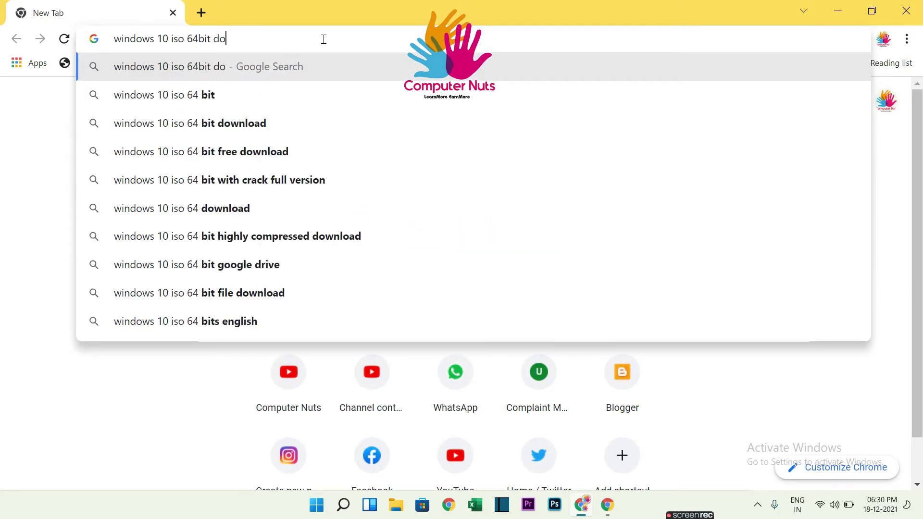
type("wnload fro")
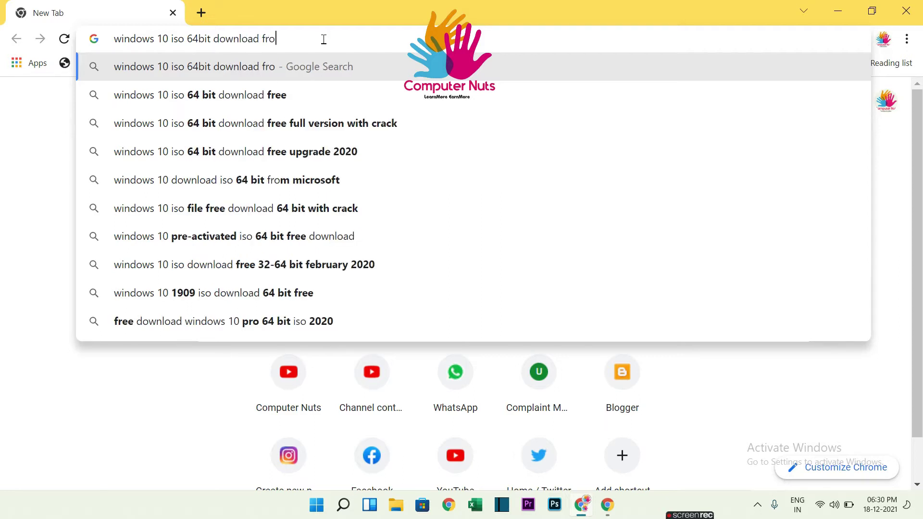
type("m ")
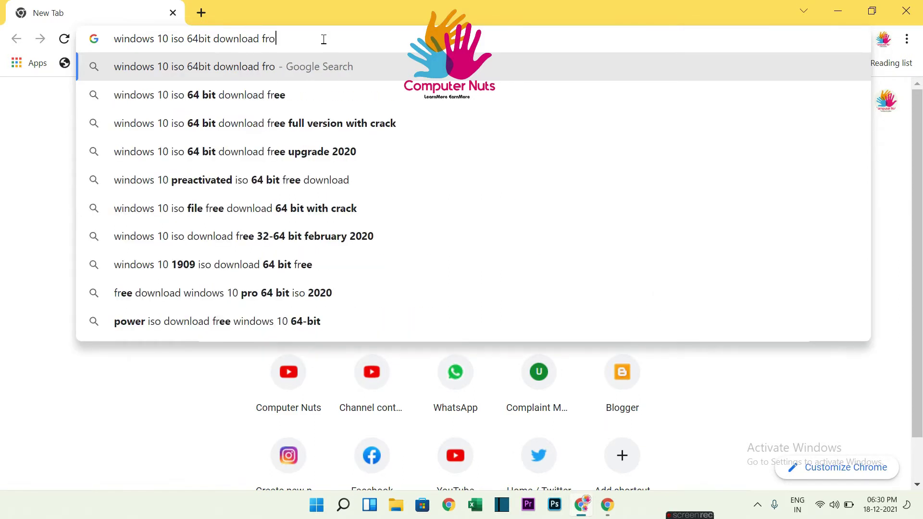
type("mirc")
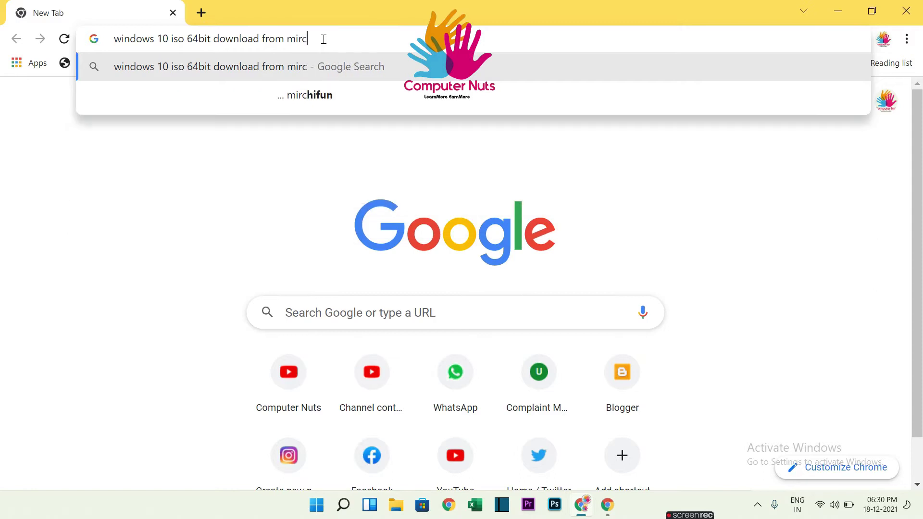
key("BackSpace")
type("crosof")
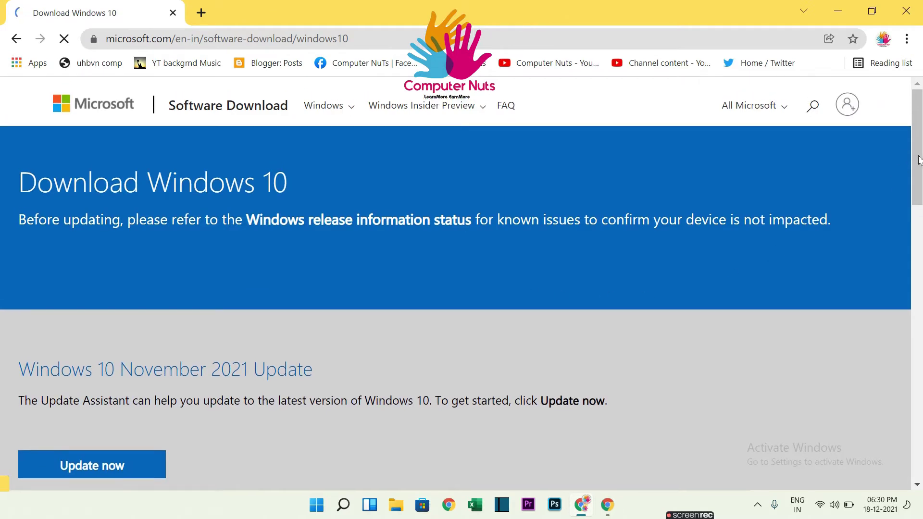
On the Download Windows 10 page, open Developer tools from the Chrome menu's More tools submenu
left_click_drag(918, 160, 920, 189)
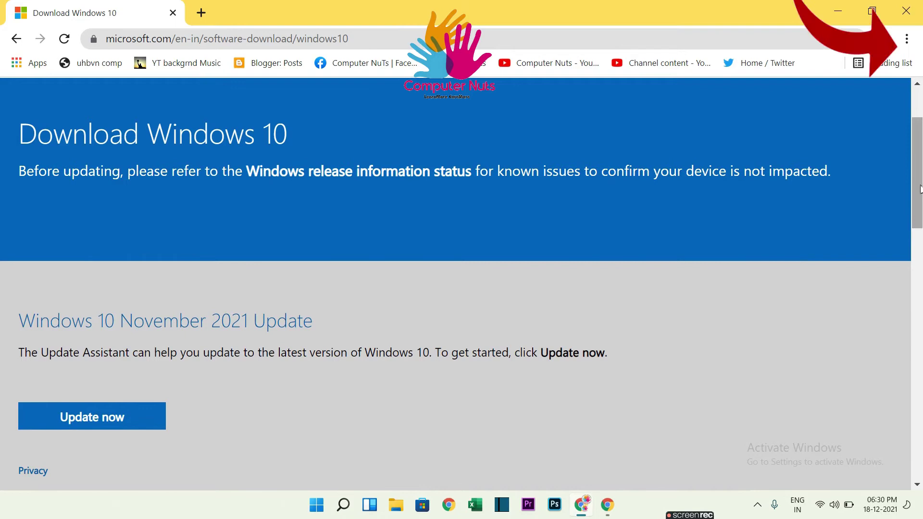
left_click(906, 40)
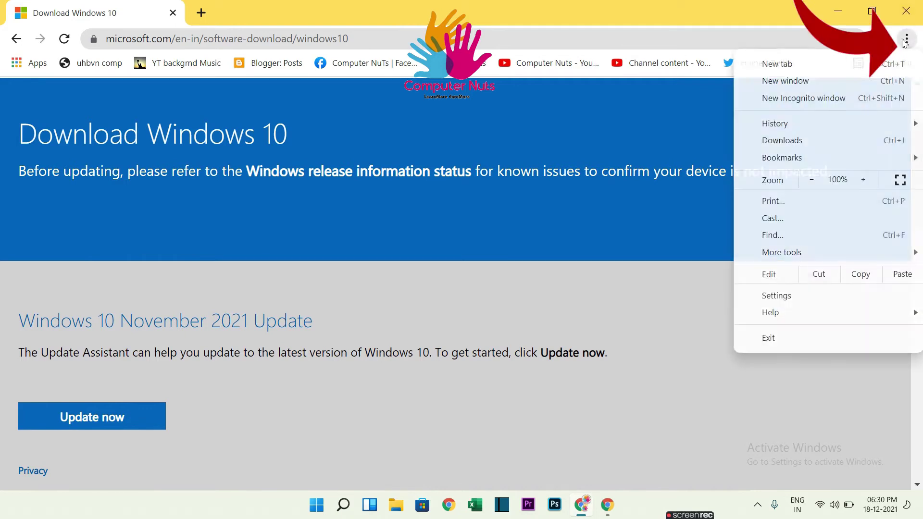
mouse_move(865, 133)
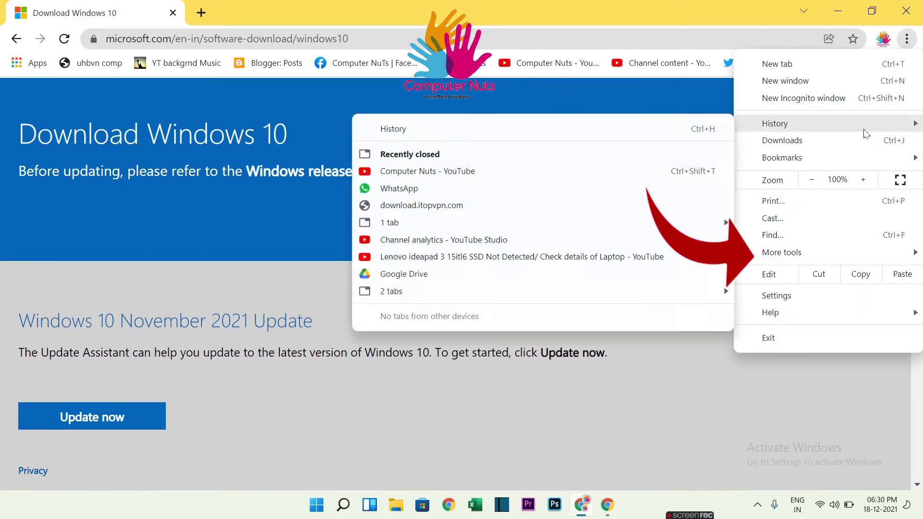
mouse_move(788, 254)
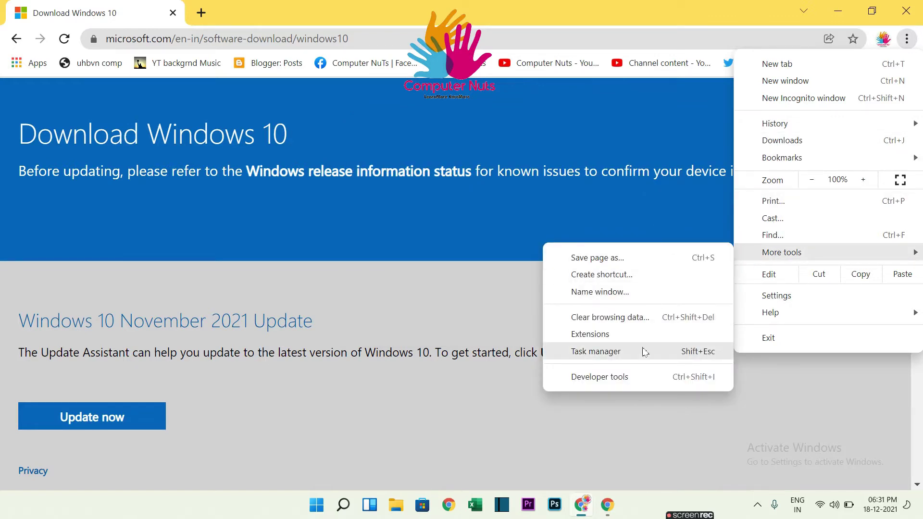
left_click(607, 387)
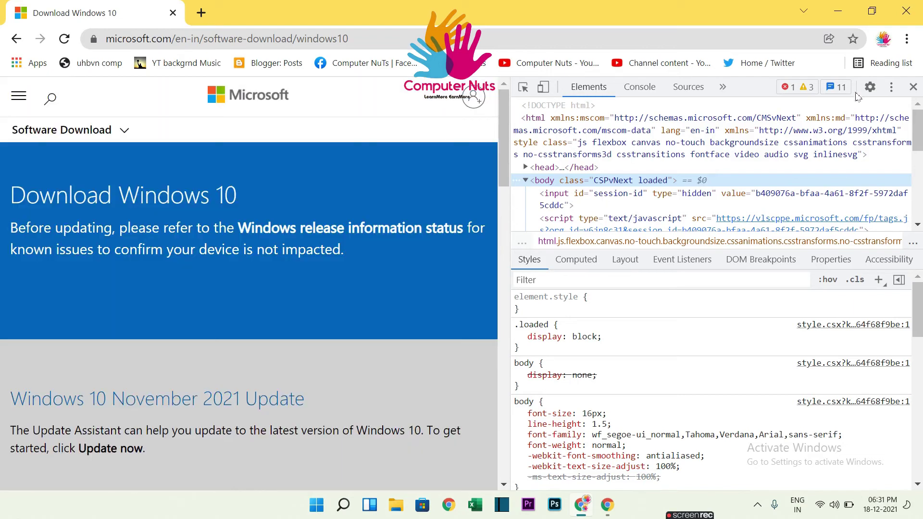
Show the Network conditions panel from the DevTools menu under More tools
left_click(891, 89)
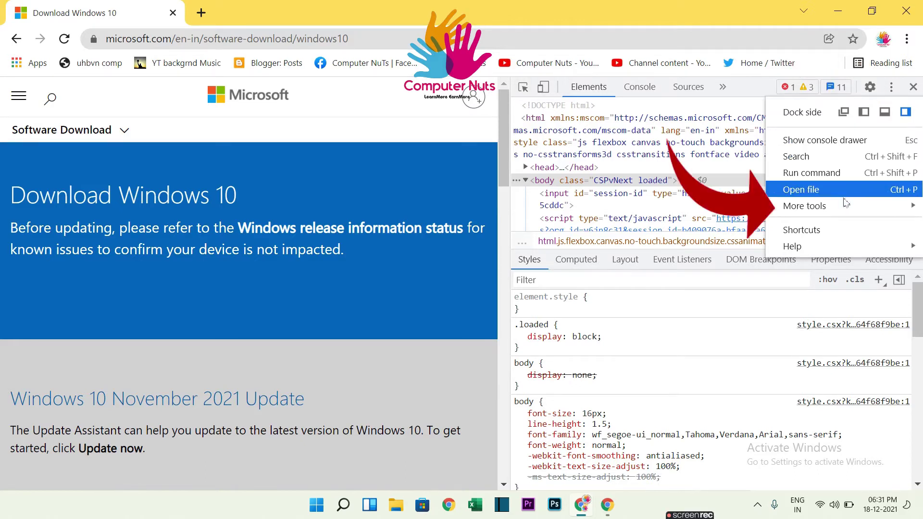
mouse_move(865, 206)
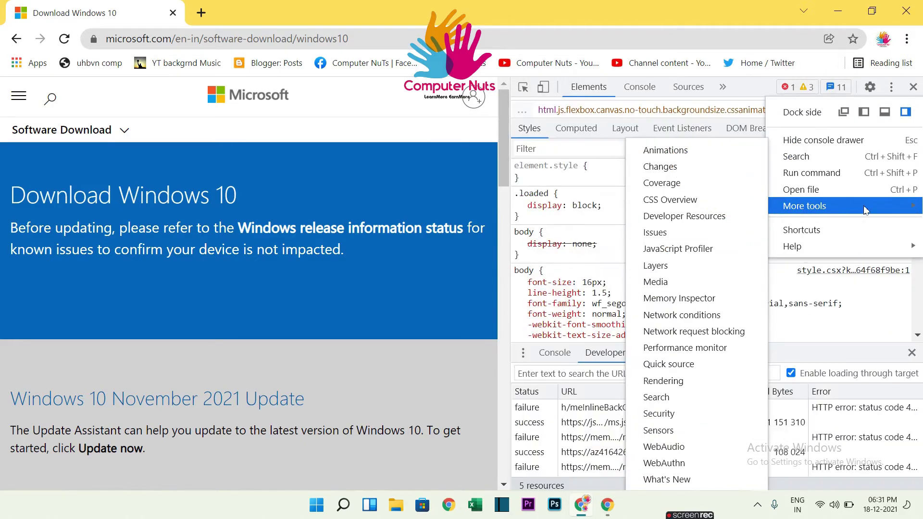
left_click(685, 317)
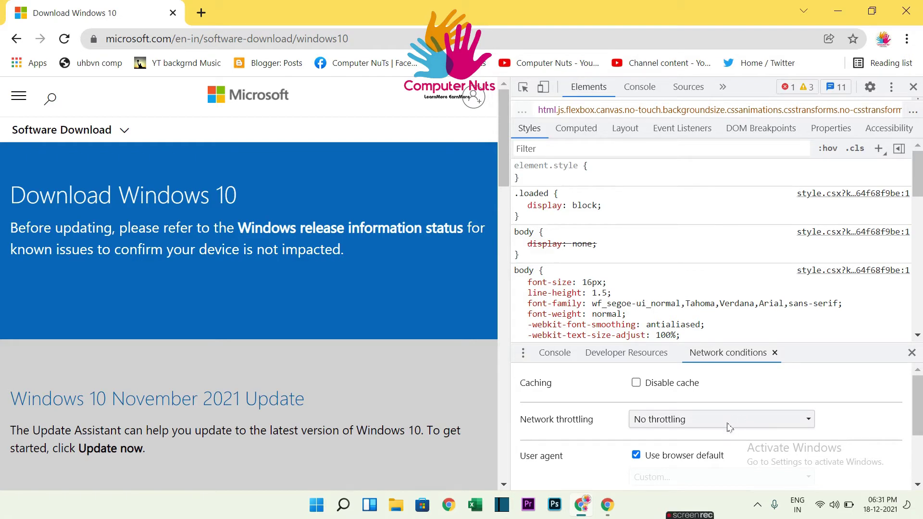
Untick Use browser default and pick Chrome — Android Mobile as the user agent
left_click(636, 456)
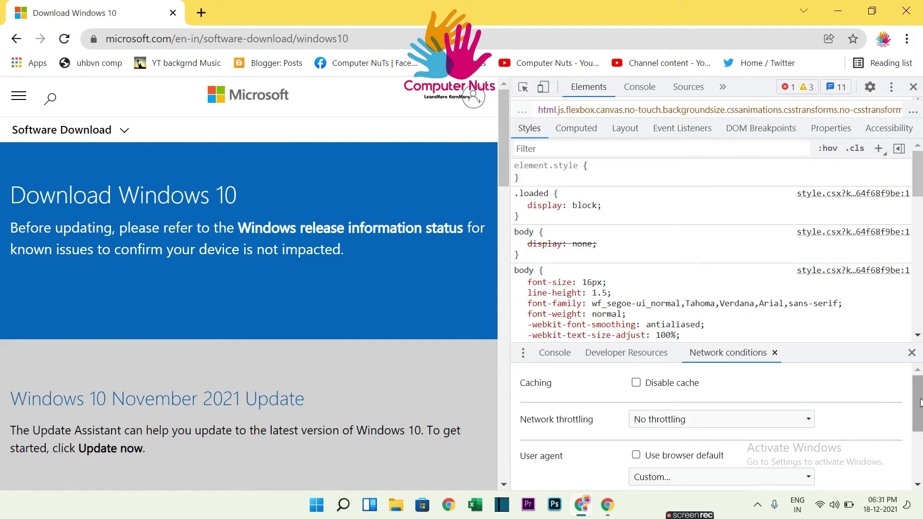
left_click_drag(921, 403, 921, 429)
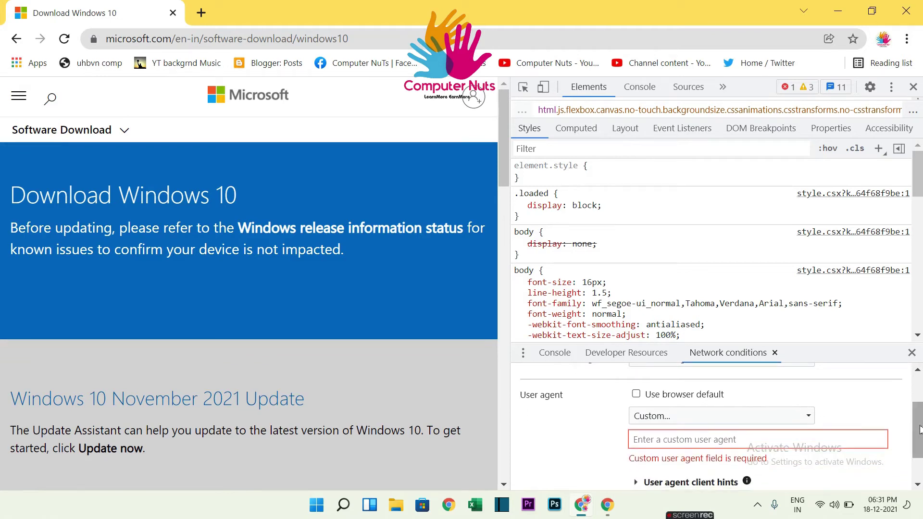
left_click(703, 418)
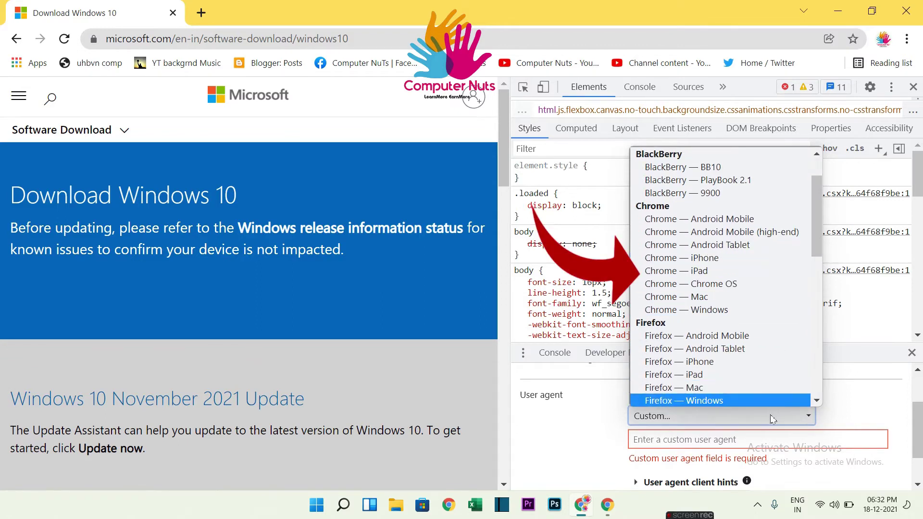
left_click_drag(820, 242, 813, 219)
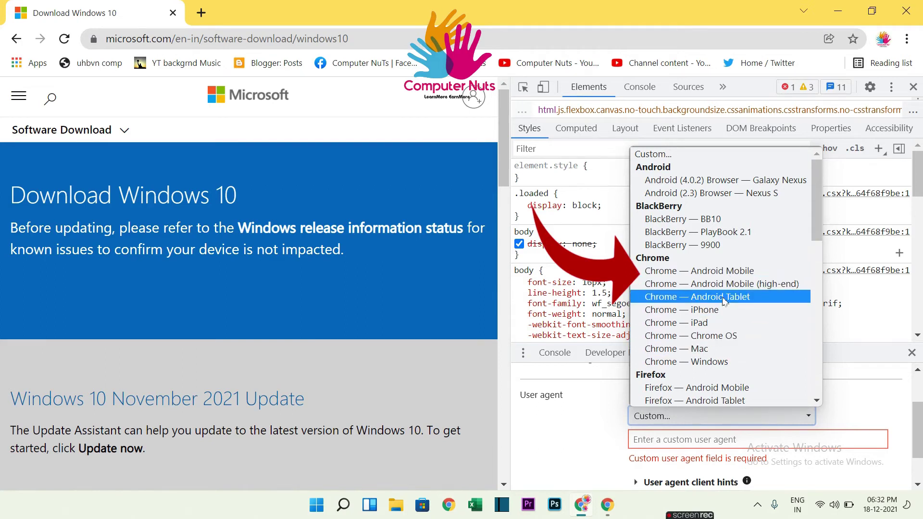
left_click(721, 271)
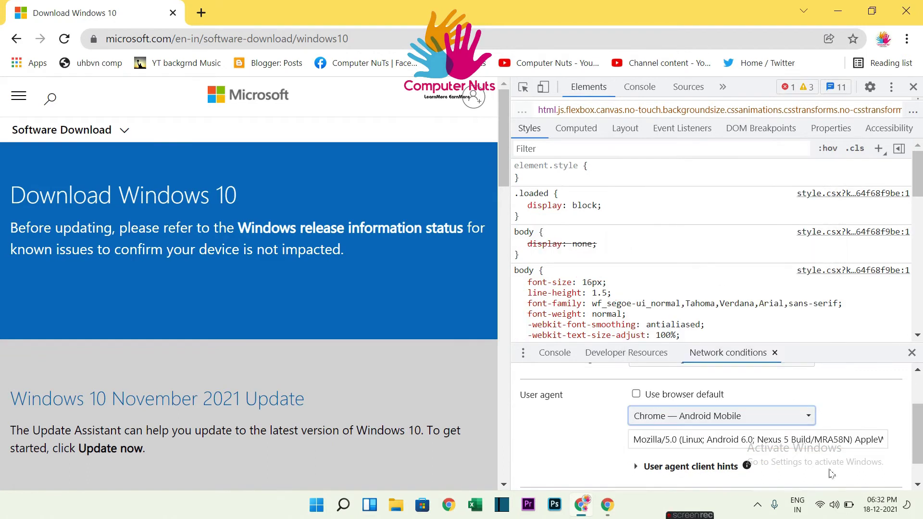
scroll(920, 435, "down", 1)
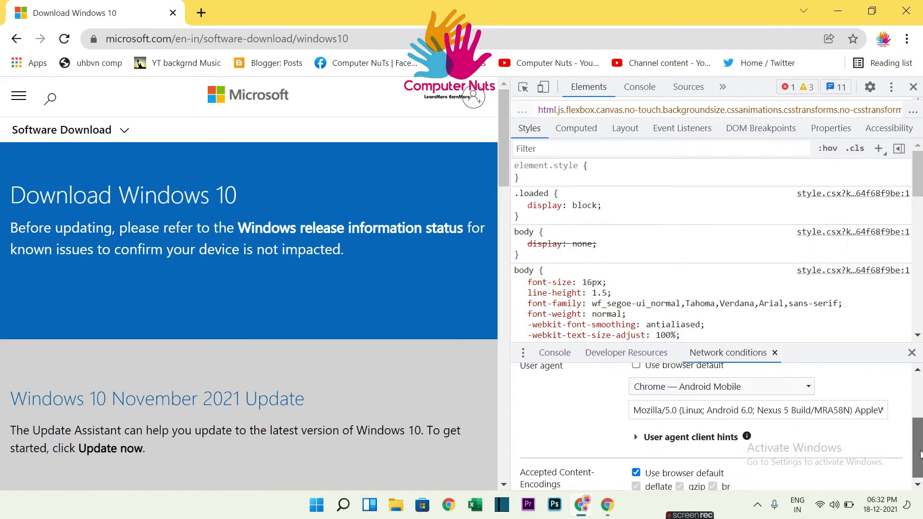
scroll(919, 435, "up", 1)
Reload the page as a mobile browser and confirm Windows 10 as the edition
left_click(68, 41)
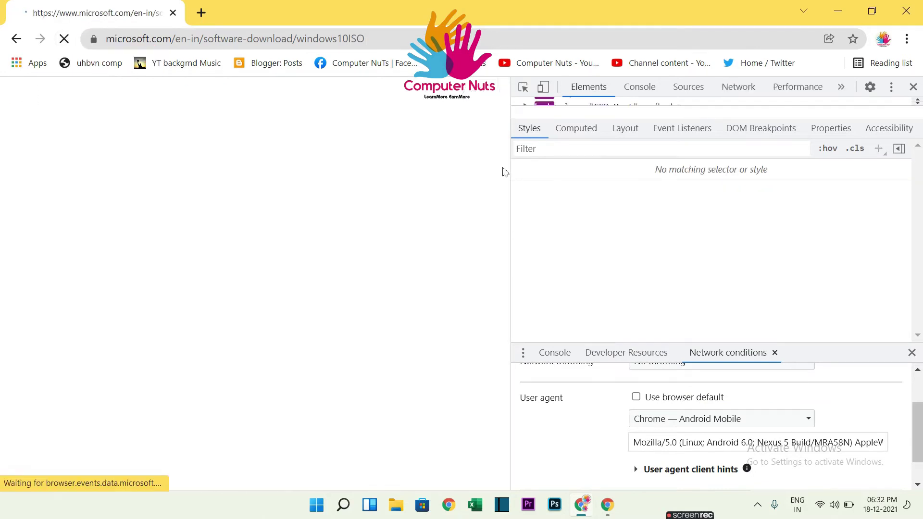
left_click_drag(497, 195, 481, 320)
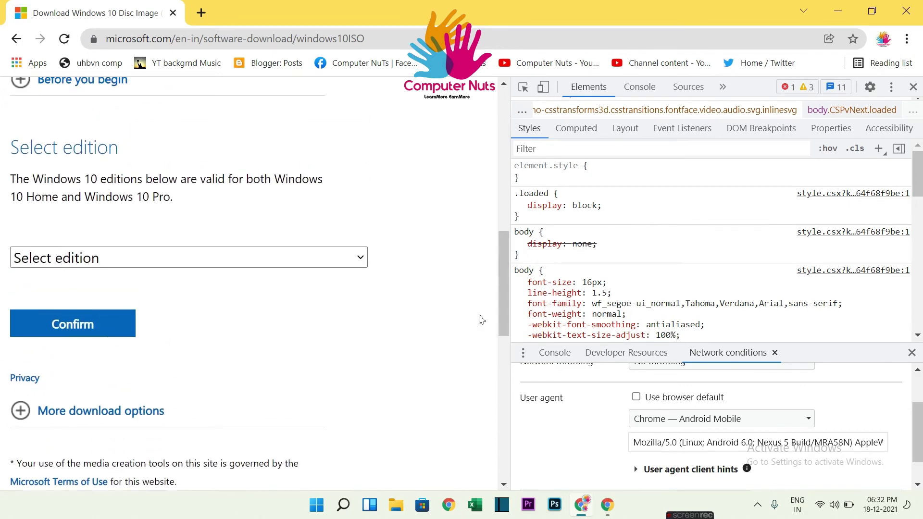
left_click(304, 264)
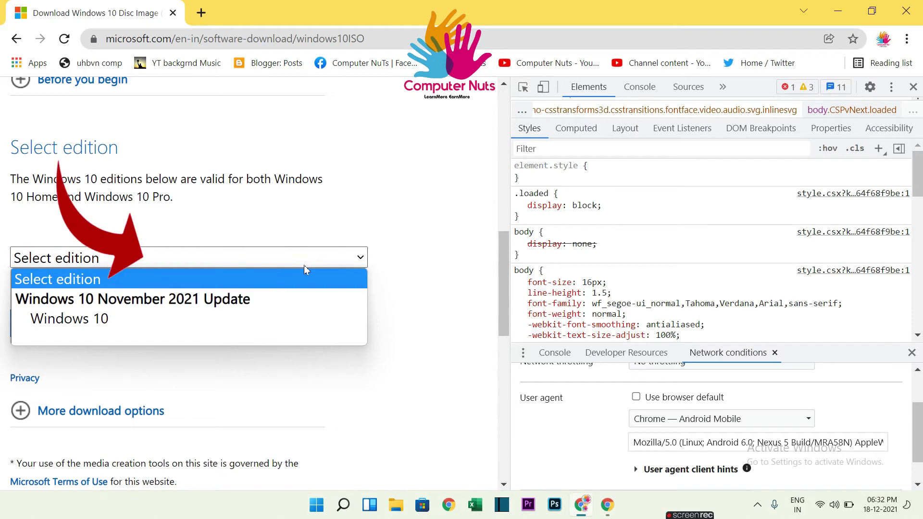
left_click(264, 314)
scroll(264, 315, "down", 1)
left_click(108, 358)
left_click(109, 358)
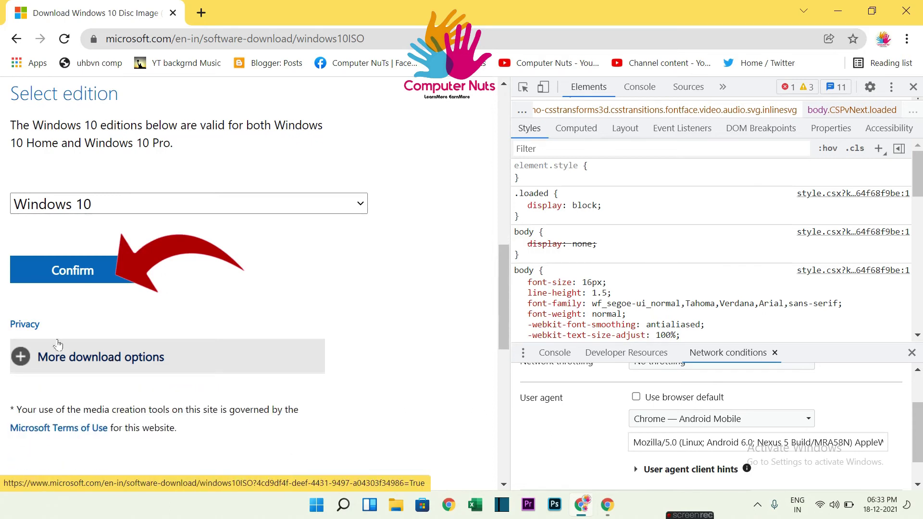
left_click(97, 280)
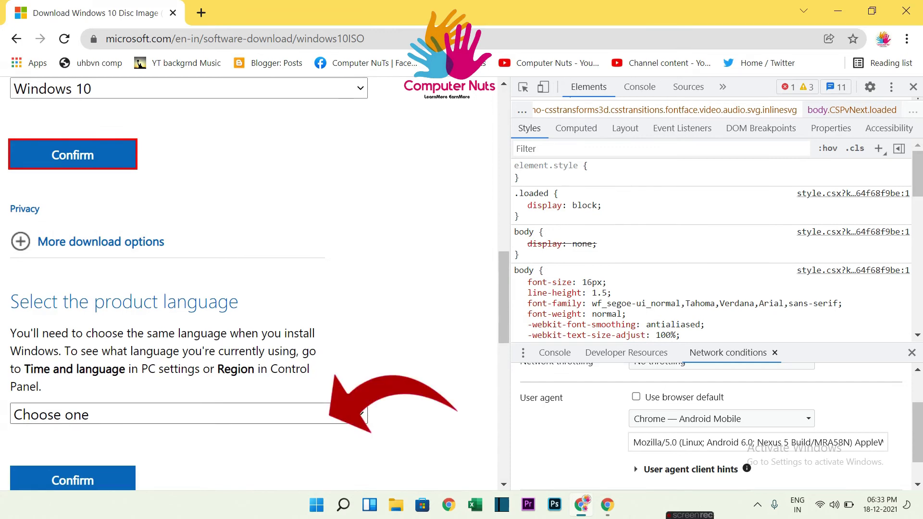
Confirm English as the product language and start the 64-bit ISO download
left_click(359, 415)
scroll(96, 243, "down", 1)
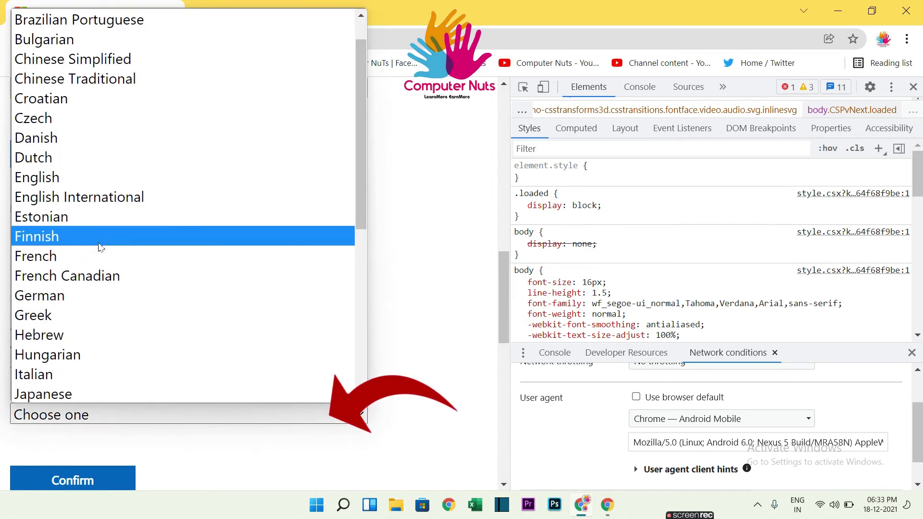
left_click(95, 187)
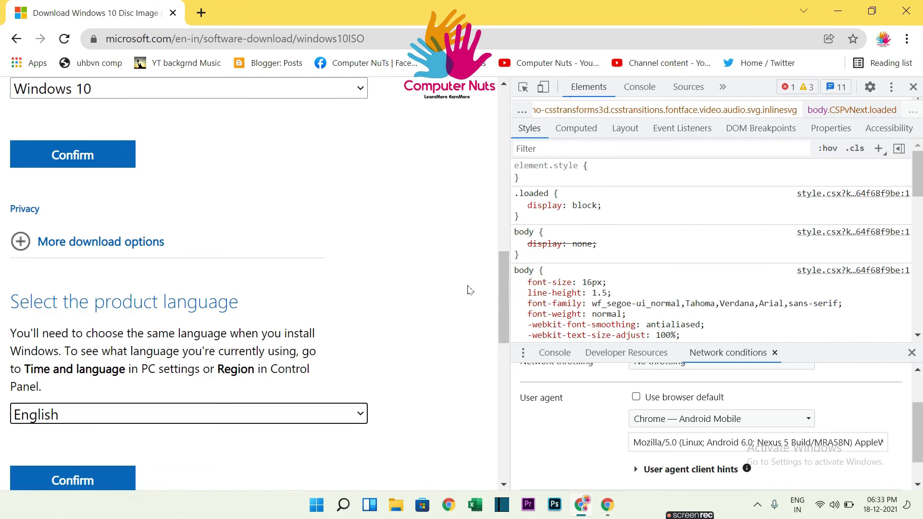
left_click_drag(503, 281, 495, 353)
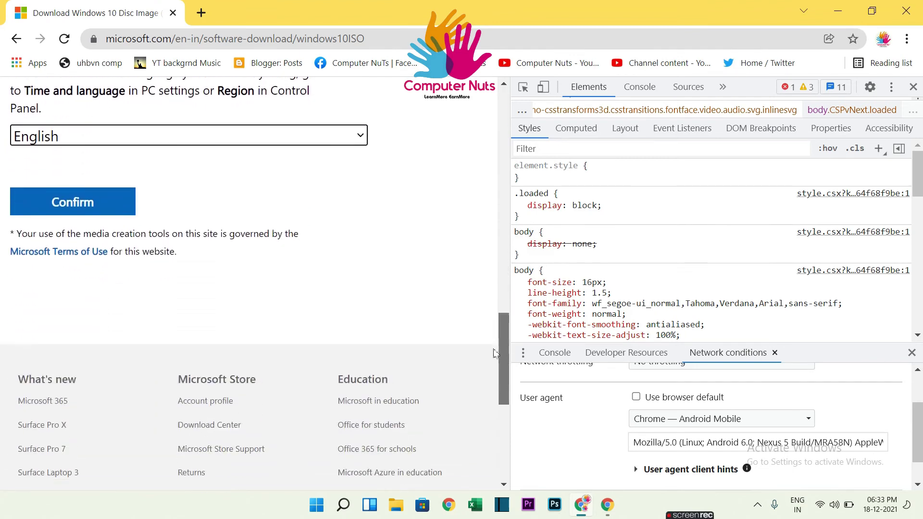
scroll(492, 358, "down", 1)
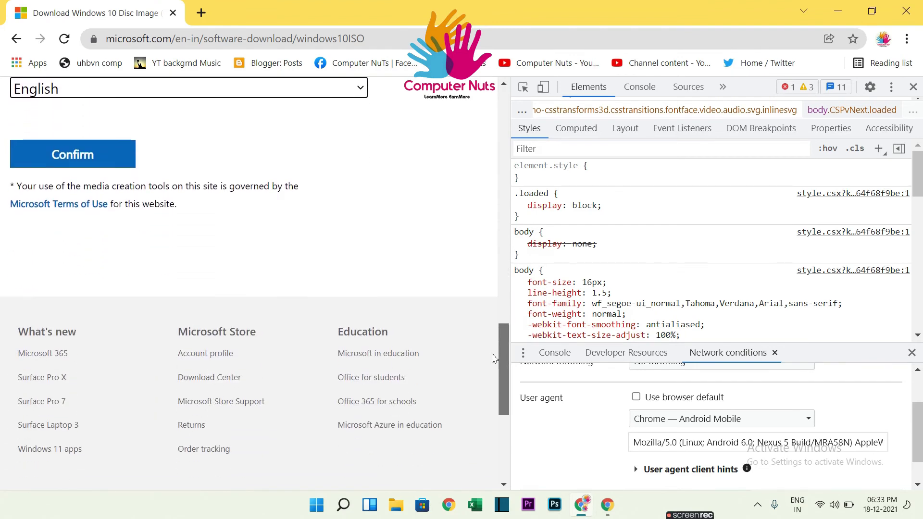
left_click(114, 164)
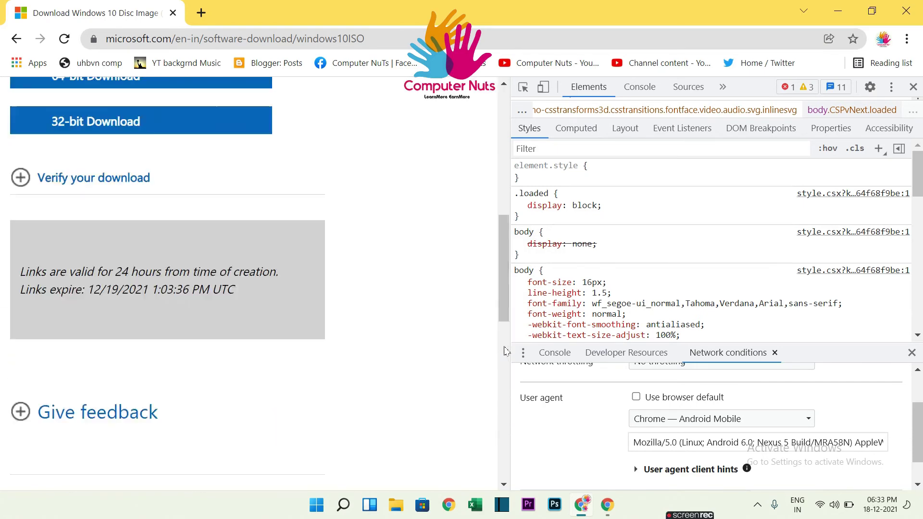
scroll(141, 251, "up", 3)
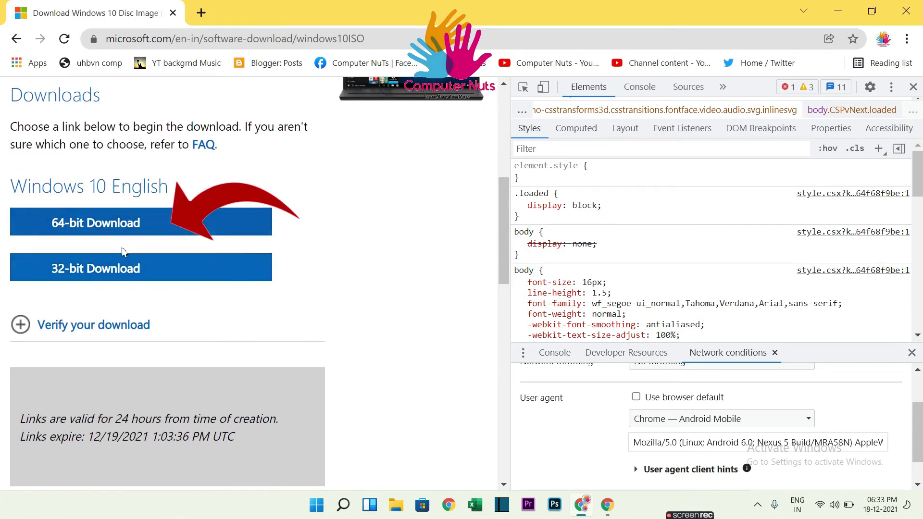
left_click(102, 224)
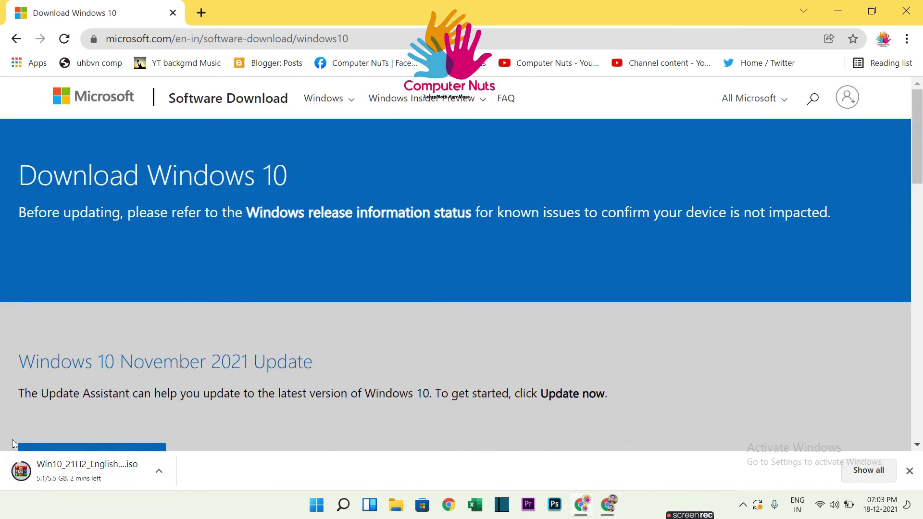
Once the download finishes, show Win10_21H2_English_x64.iso in its Downloads folder
left_click(158, 472)
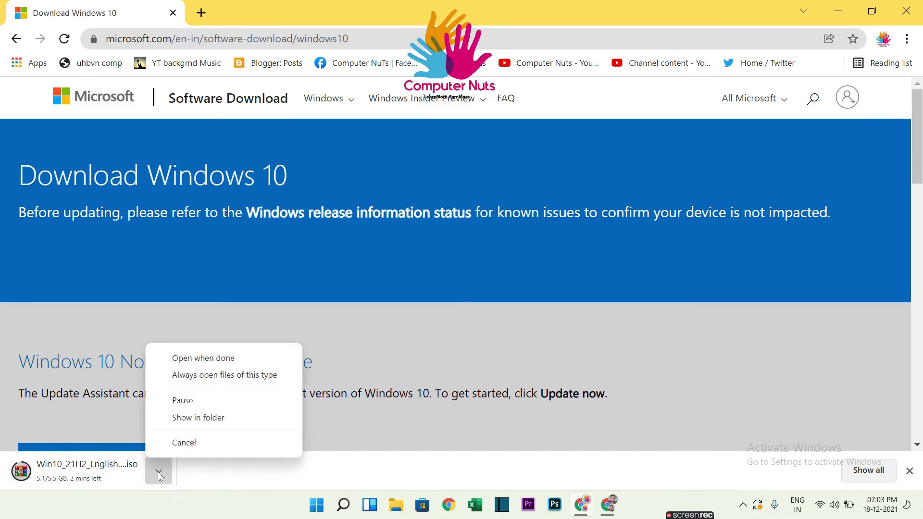
left_click(57, 314)
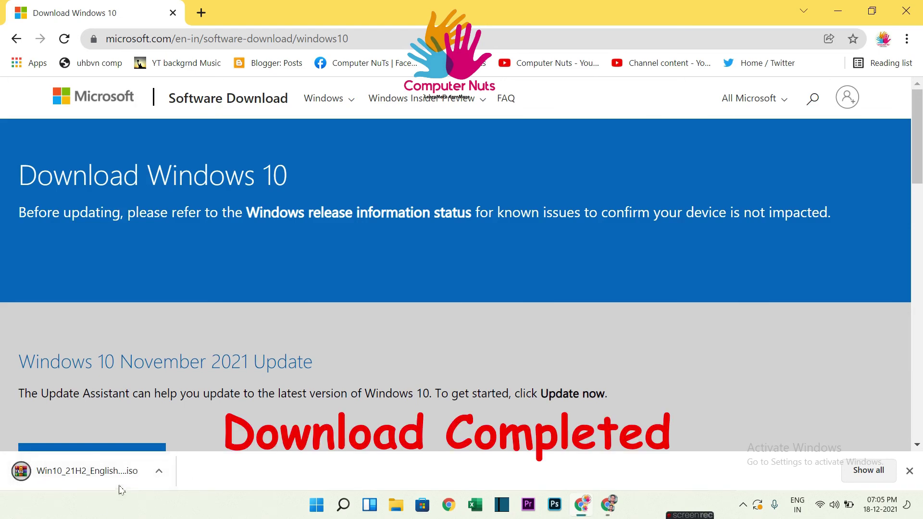
left_click(160, 469)
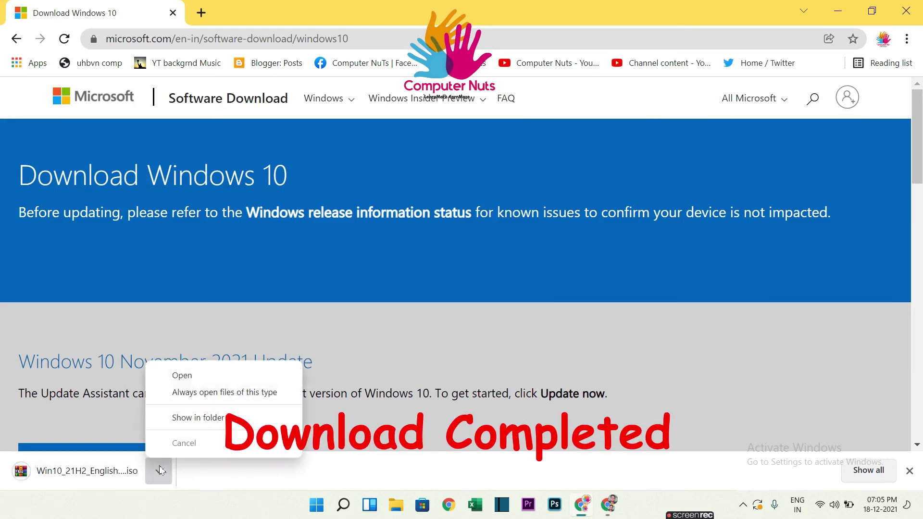
left_click(205, 418)
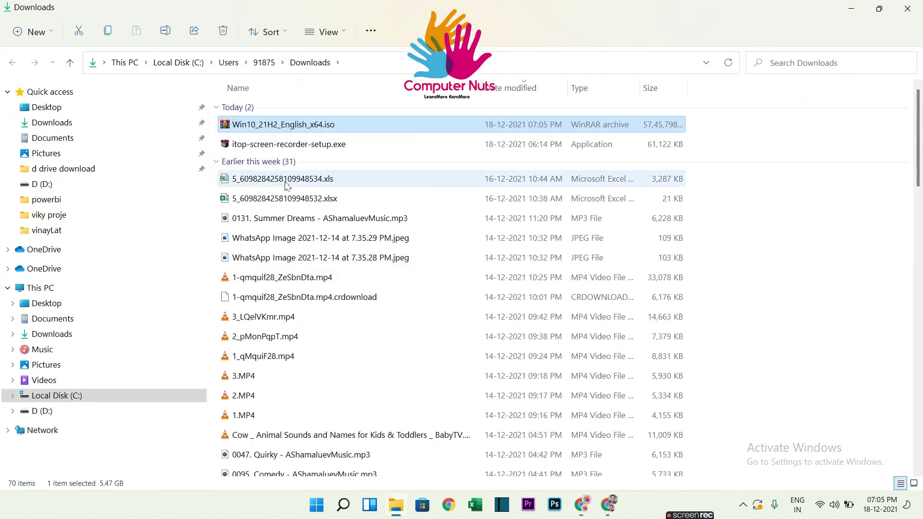